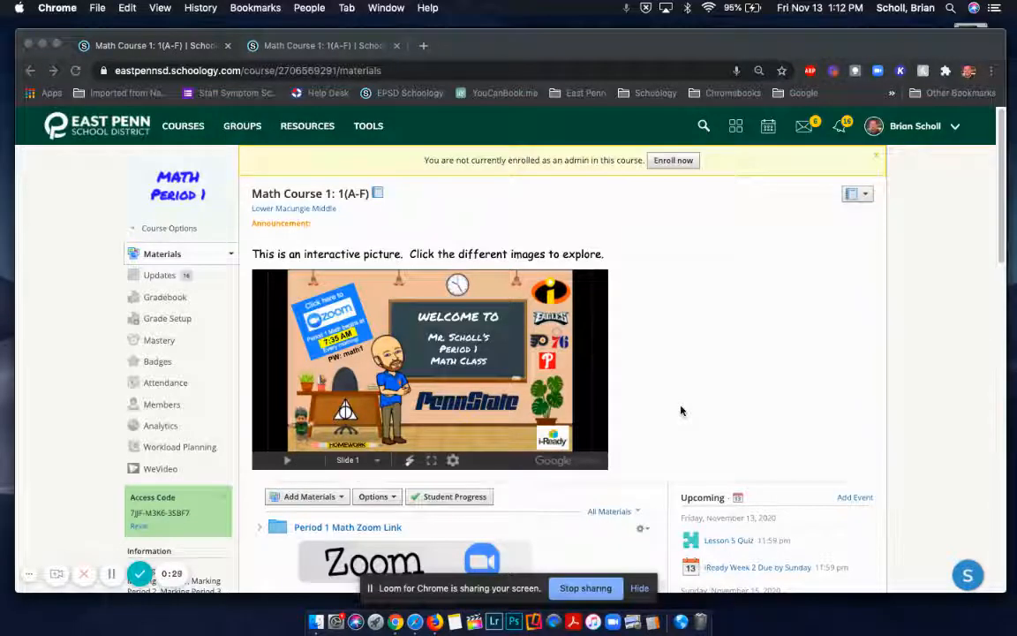
- Examine the grading periods listed in the information section of the Math Course 1 materials page
{"action": "scroll", "coordinate": [98, 220], "scroll_direction": "down", "scroll_amount": 2}
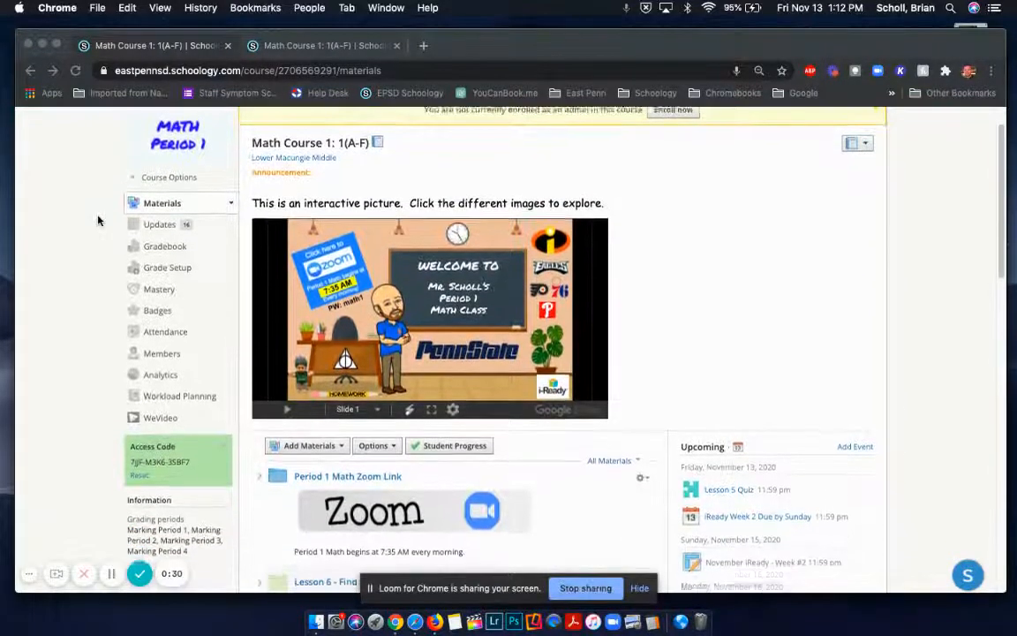
{"action": "scroll", "coordinate": [98, 219], "scroll_direction": "down", "scroll_amount": 2}
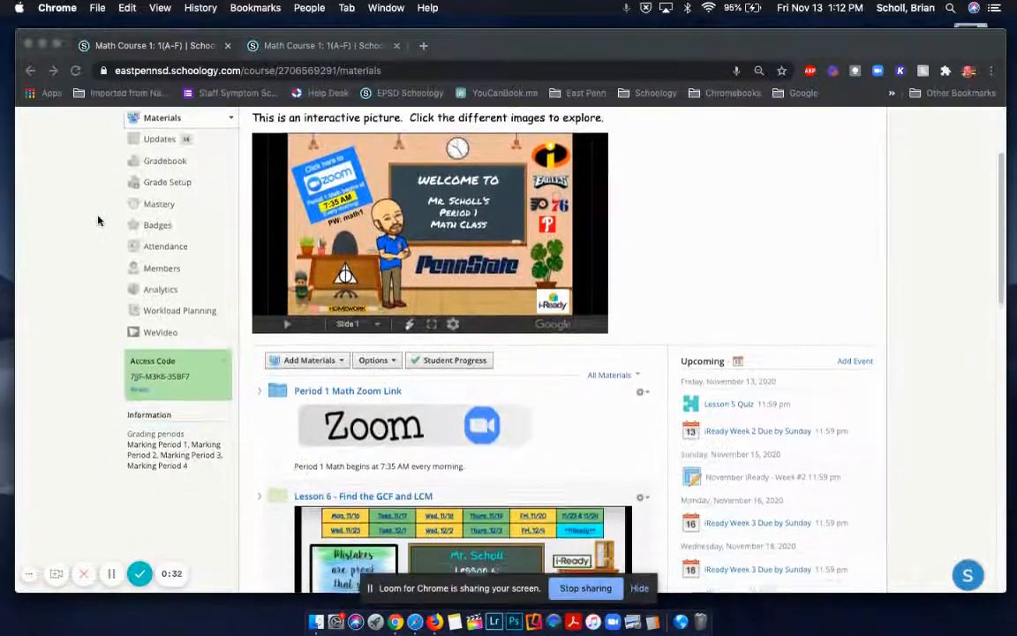
{"action": "scroll", "coordinate": [98, 219], "scroll_direction": "down", "scroll_amount": 1}
{"action": "scroll", "coordinate": [98, 219], "scroll_direction": "down", "scroll_amount": 1}
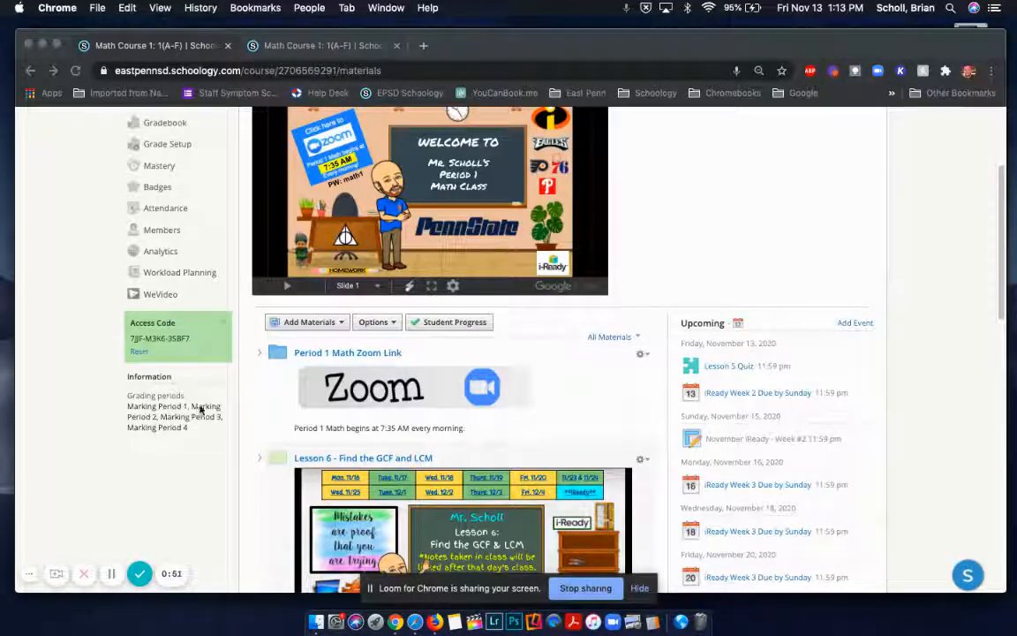
{"action": "scroll", "coordinate": [53, 465], "scroll_direction": "up", "scroll_amount": 5}
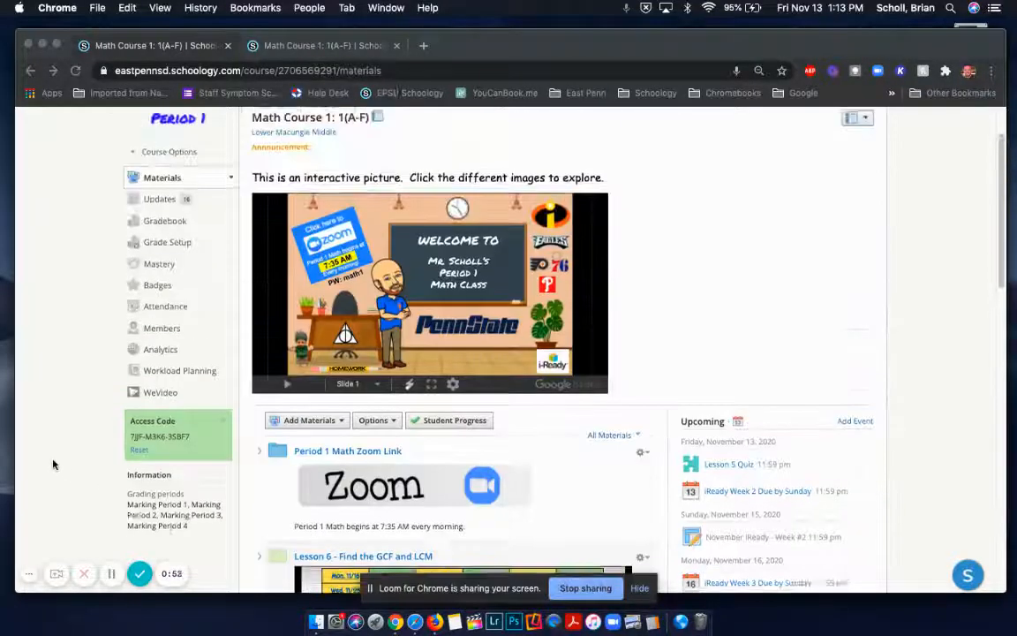
- In the course's other browser tab, start a new assignment, check the choices for its Period setting, and cancel the form
{"action": "left_click", "coordinate": [301, 46]}
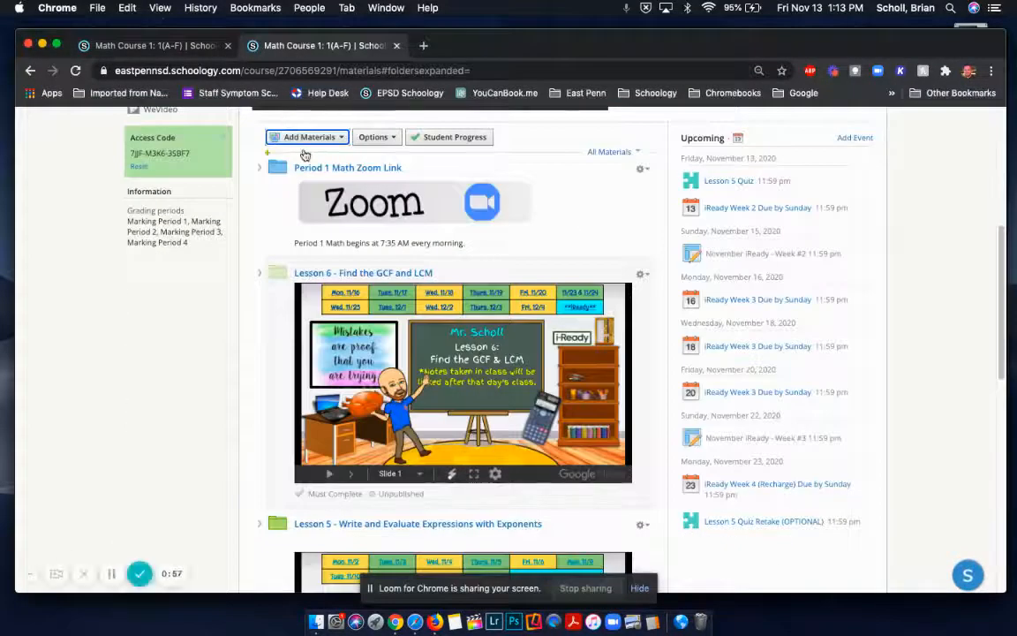
{"action": "left_click", "coordinate": [304, 138]}
{"action": "left_click", "coordinate": [301, 183]}
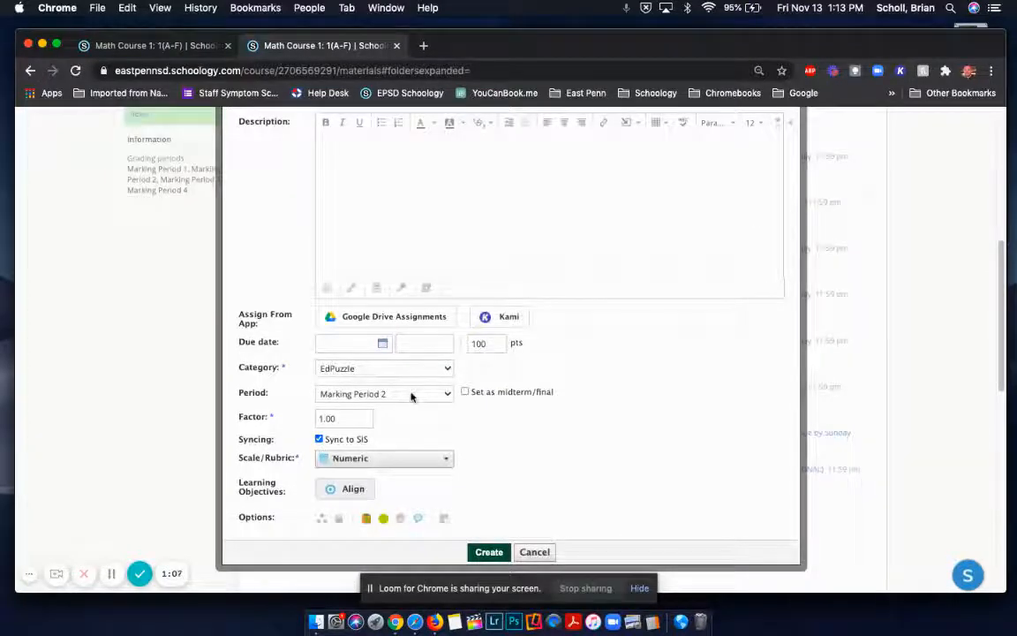
{"action": "left_click", "coordinate": [410, 396]}
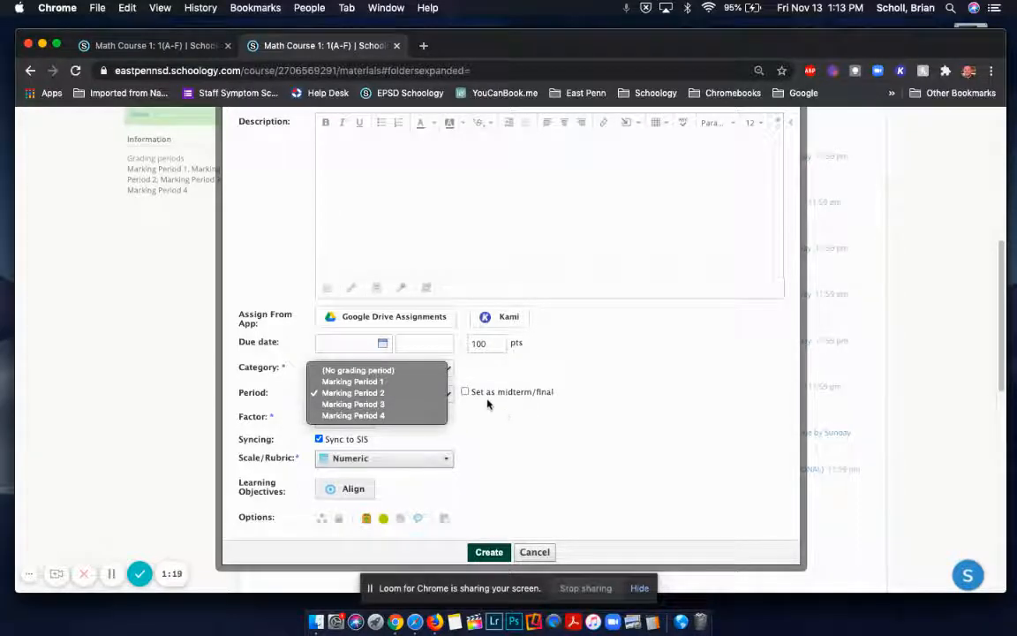
{"action": "left_click", "coordinate": [378, 394]}
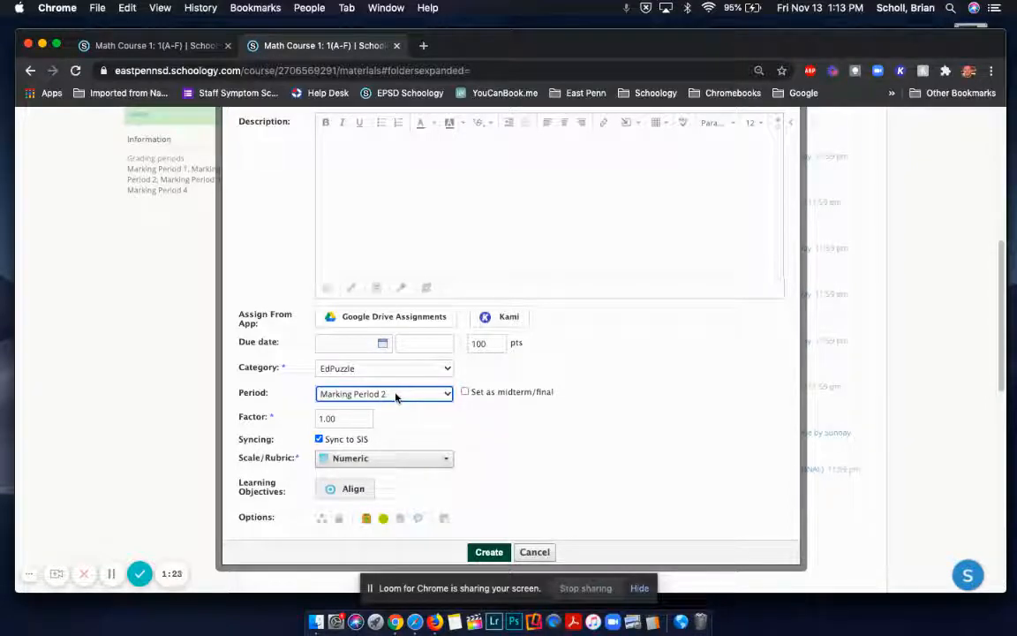
{"action": "left_click", "coordinate": [395, 397]}
{"action": "left_click", "coordinate": [515, 452]}
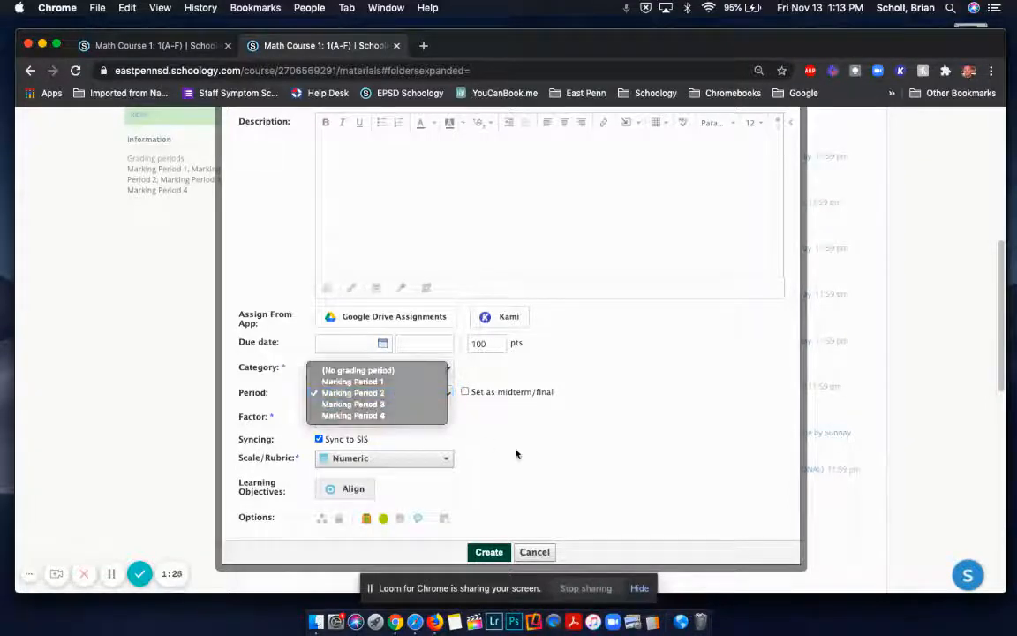
{"action": "left_click", "coordinate": [515, 453]}
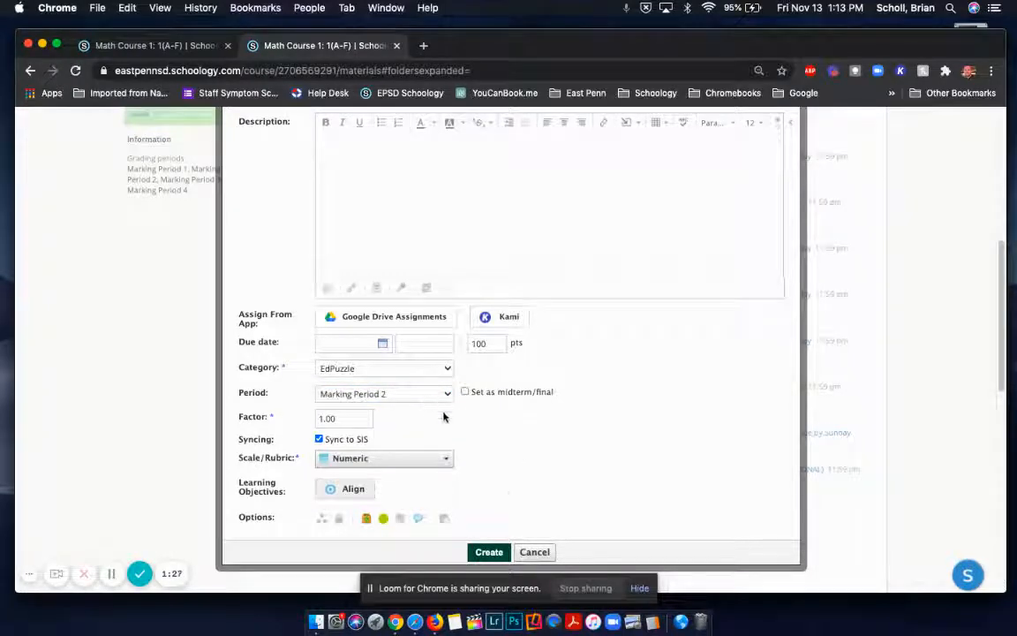
{"action": "left_click", "coordinate": [535, 551]}
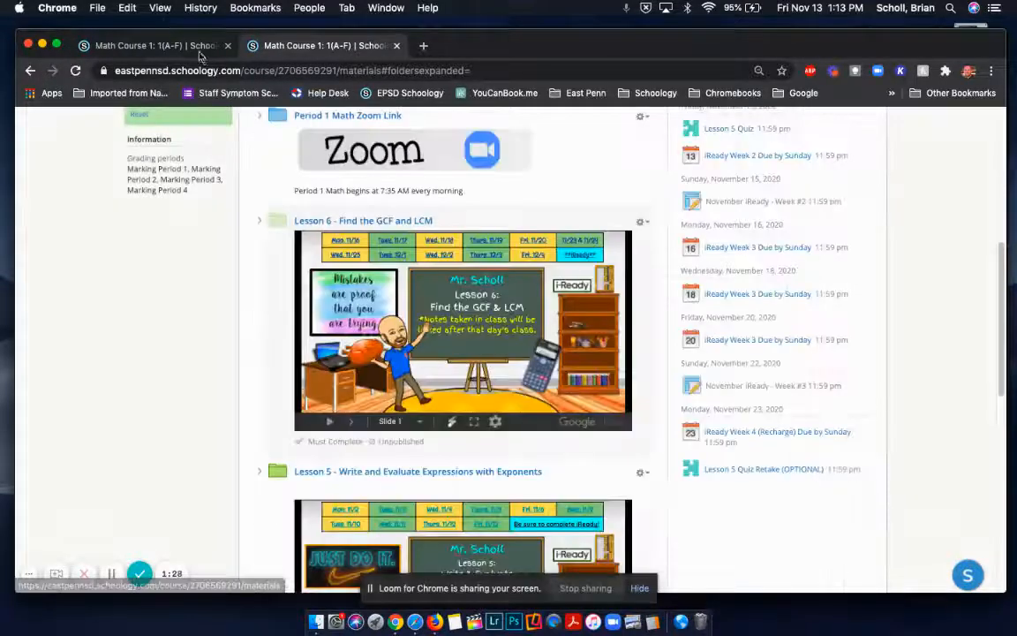
- Return to the first course tab and open the Bulk Edit page from the course's Gradebook
{"action": "left_click", "coordinate": [170, 48]}
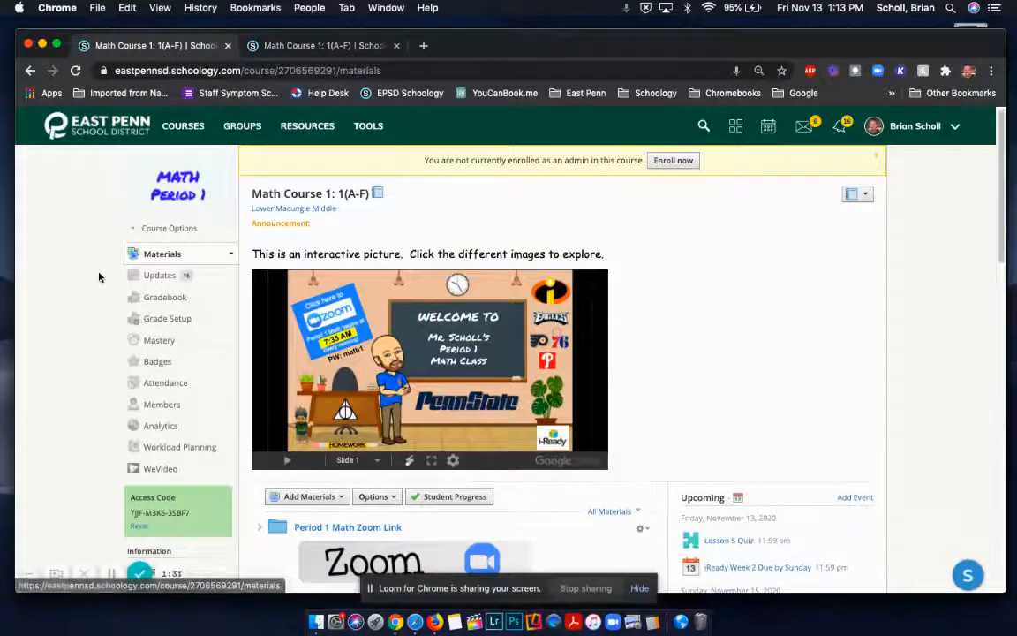
{"action": "left_click", "coordinate": [164, 286]}
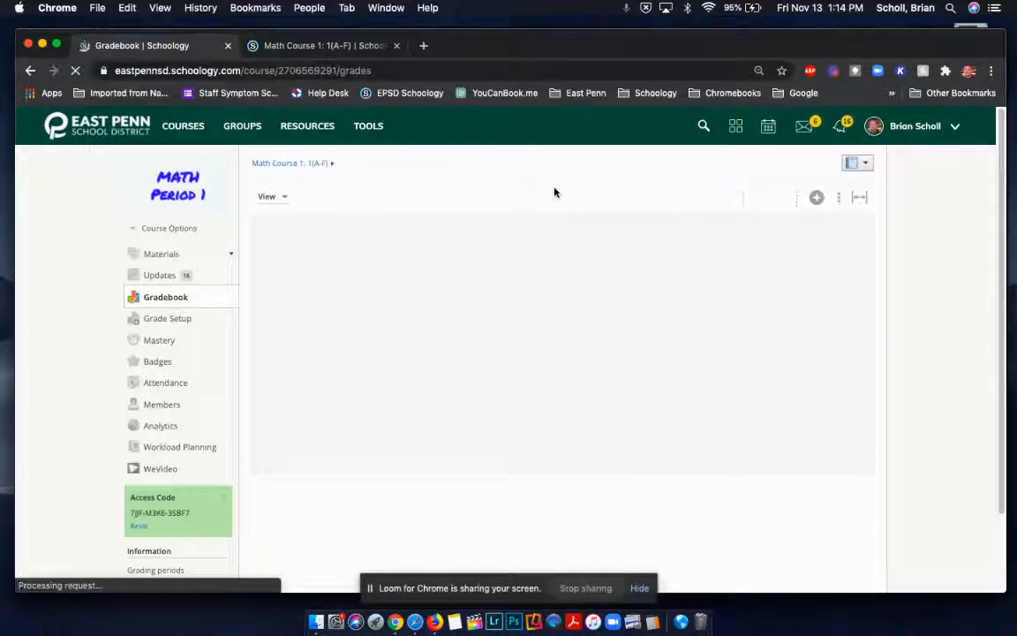
{"action": "left_click", "coordinate": [840, 199]}
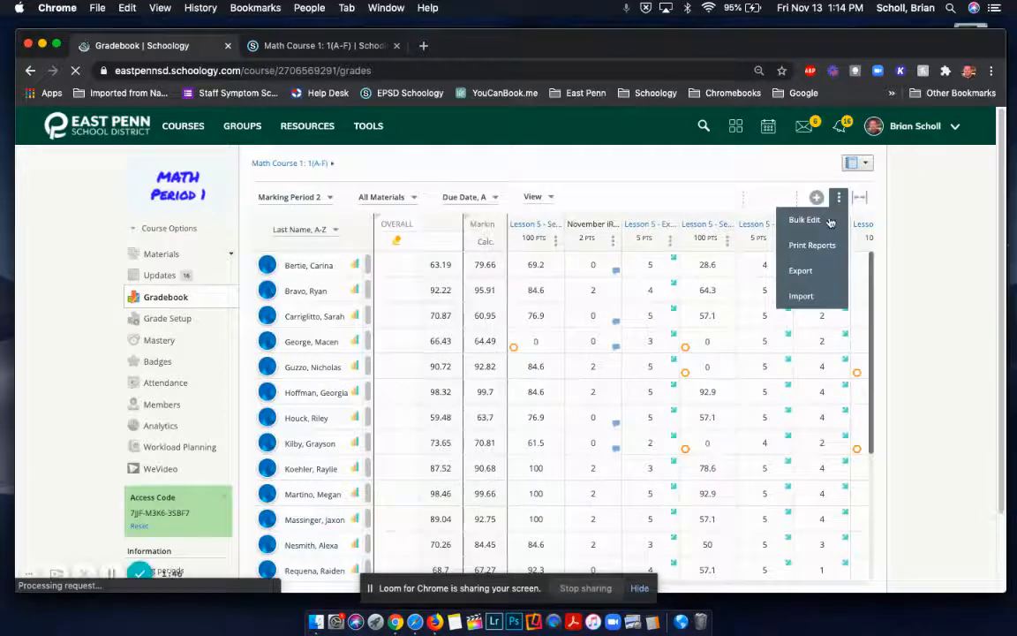
{"action": "left_click", "coordinate": [828, 221]}
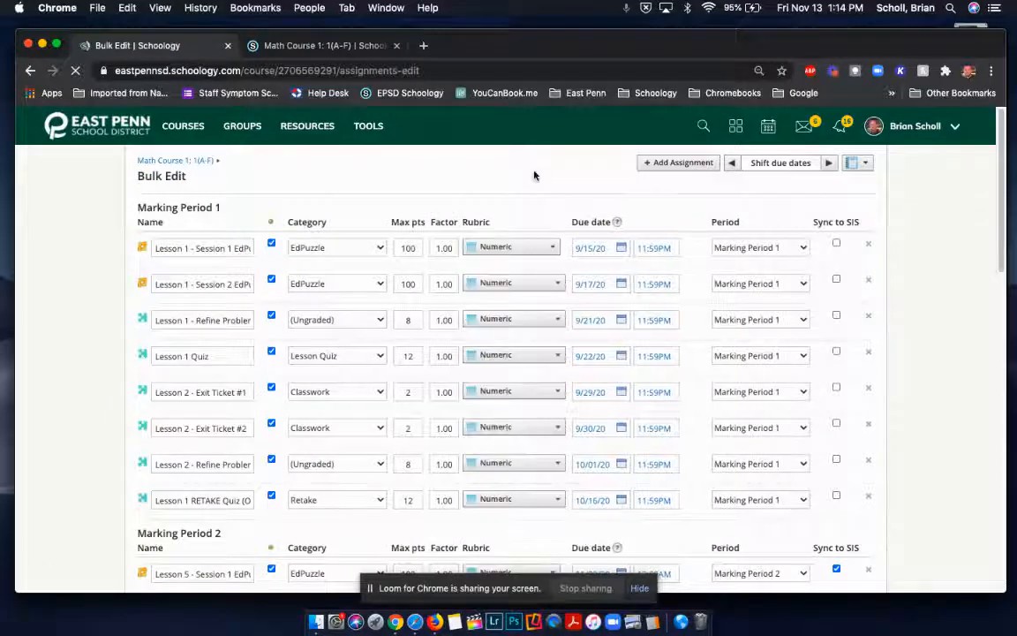
- Review the Period and Sync to SIS settings of all assignments on the first Bulk Edit page
{"action": "scroll", "coordinate": [534, 176], "scroll_direction": "down", "scroll_amount": 1}
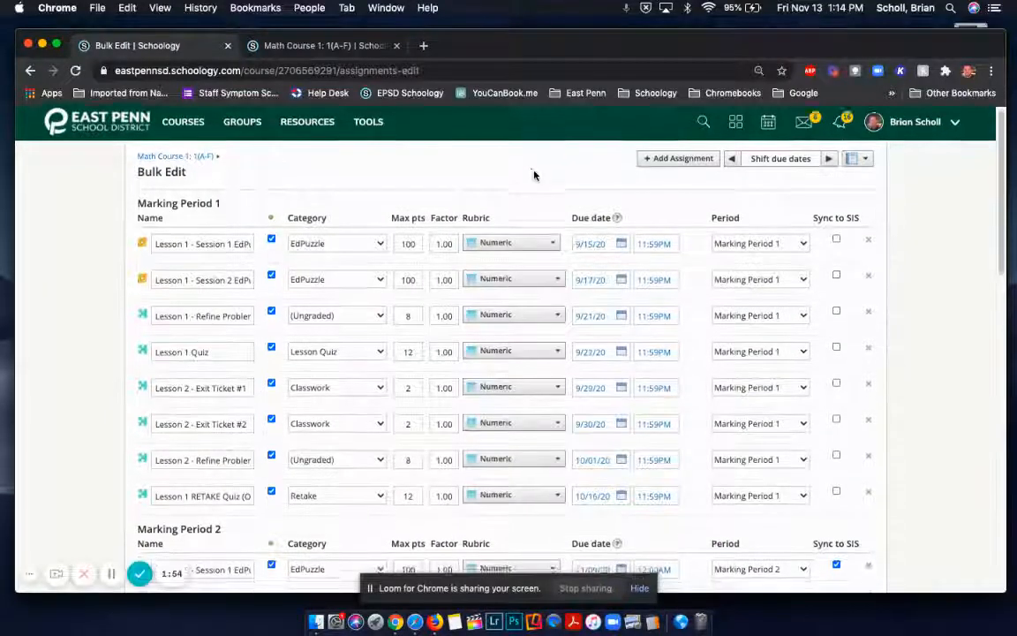
{"action": "scroll", "coordinate": [535, 175], "scroll_direction": "down", "scroll_amount": 1}
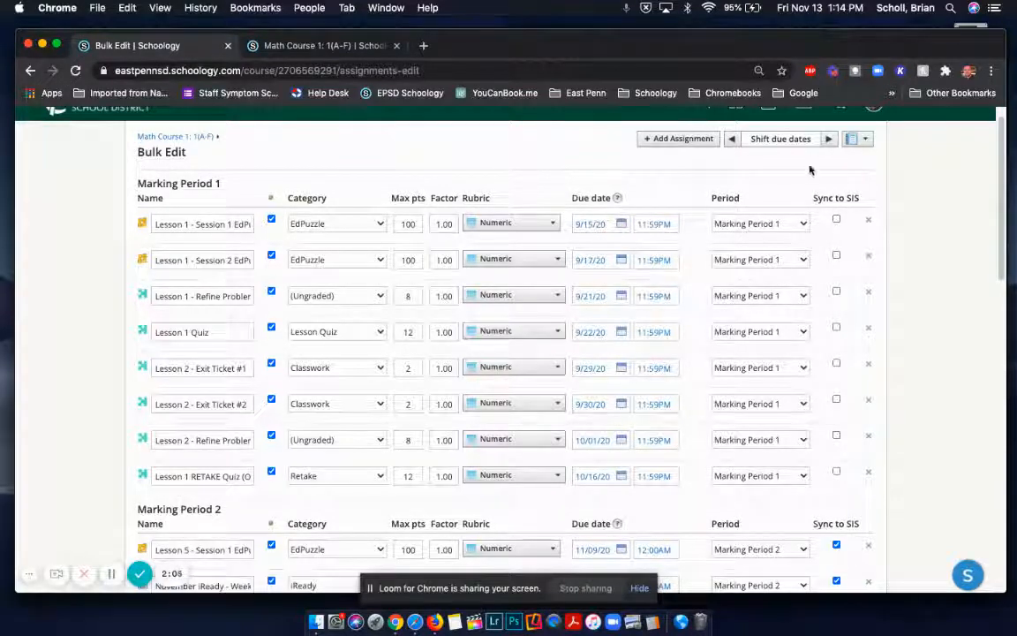
{"action": "scroll", "coordinate": [826, 344], "scroll_direction": "down", "scroll_amount": 1}
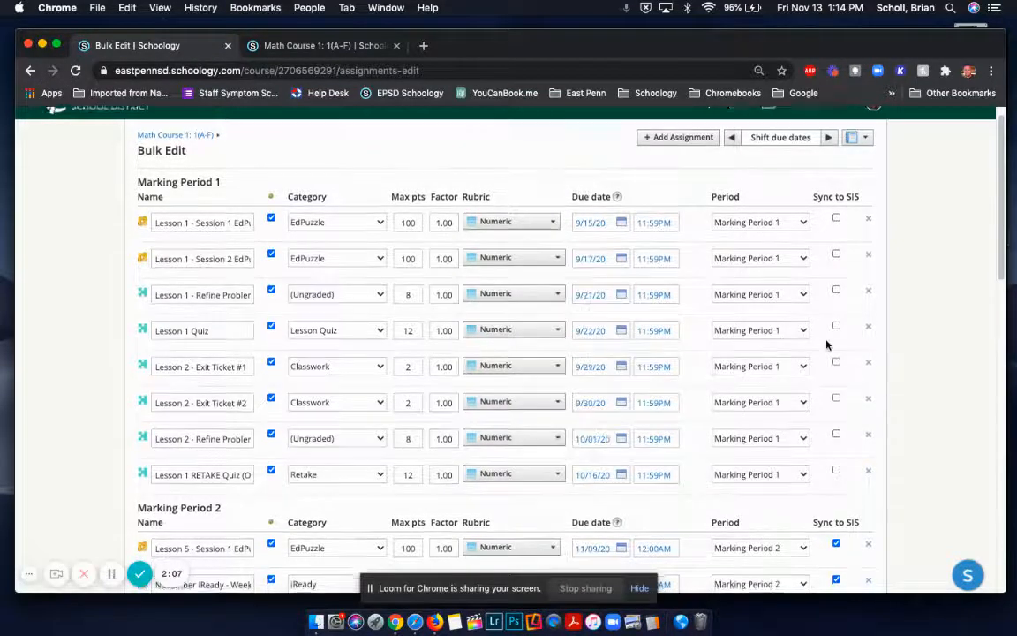
{"action": "scroll", "coordinate": [827, 342], "scroll_direction": "down", "scroll_amount": 2}
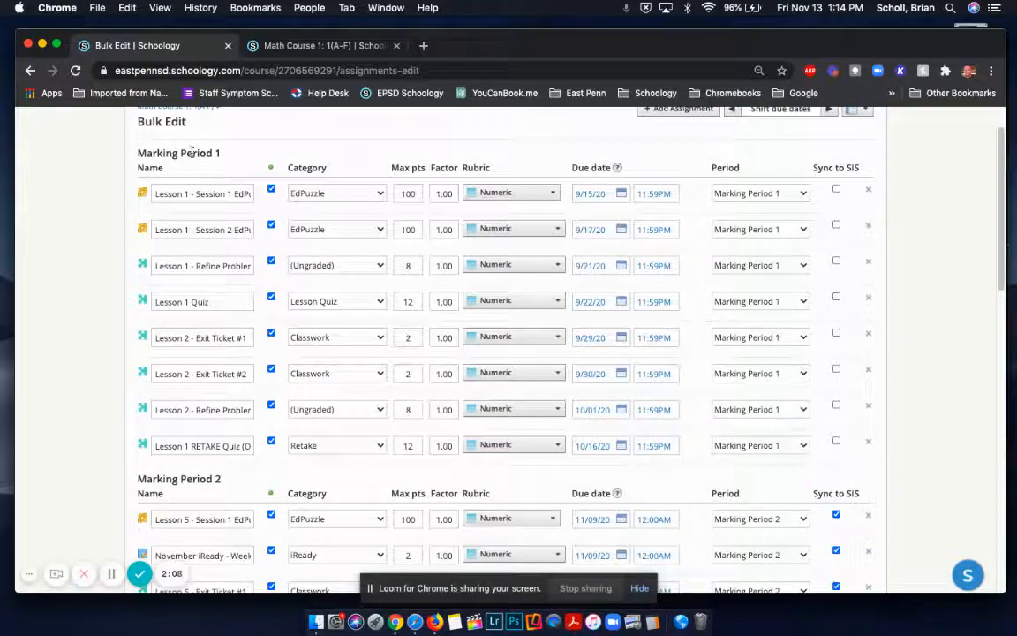
{"action": "scroll", "coordinate": [174, 368], "scroll_direction": "down", "scroll_amount": 10}
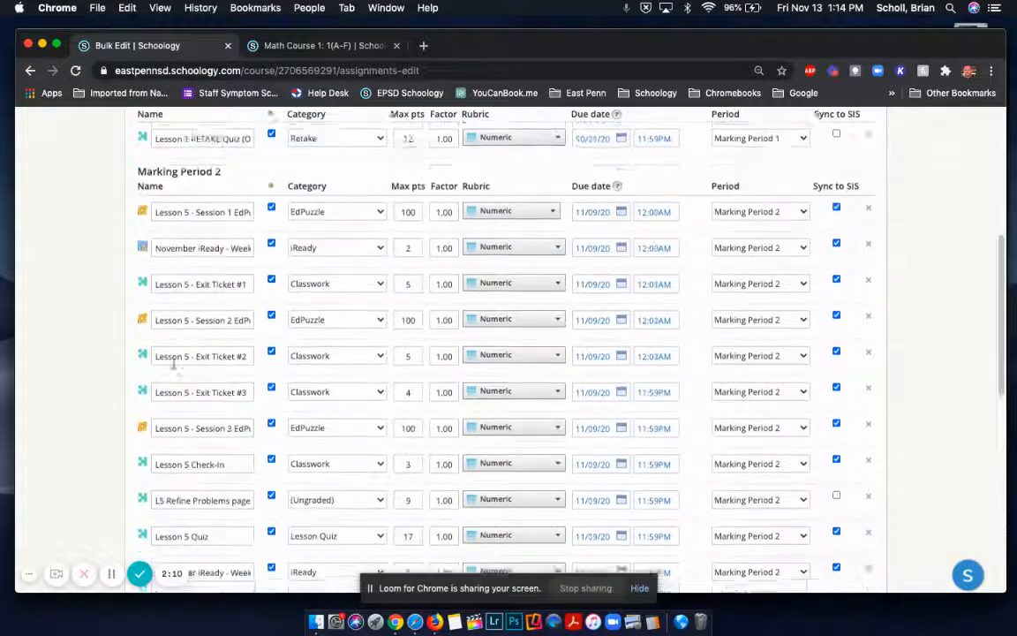
{"action": "scroll", "coordinate": [563, 488], "scroll_direction": "down", "scroll_amount": 15}
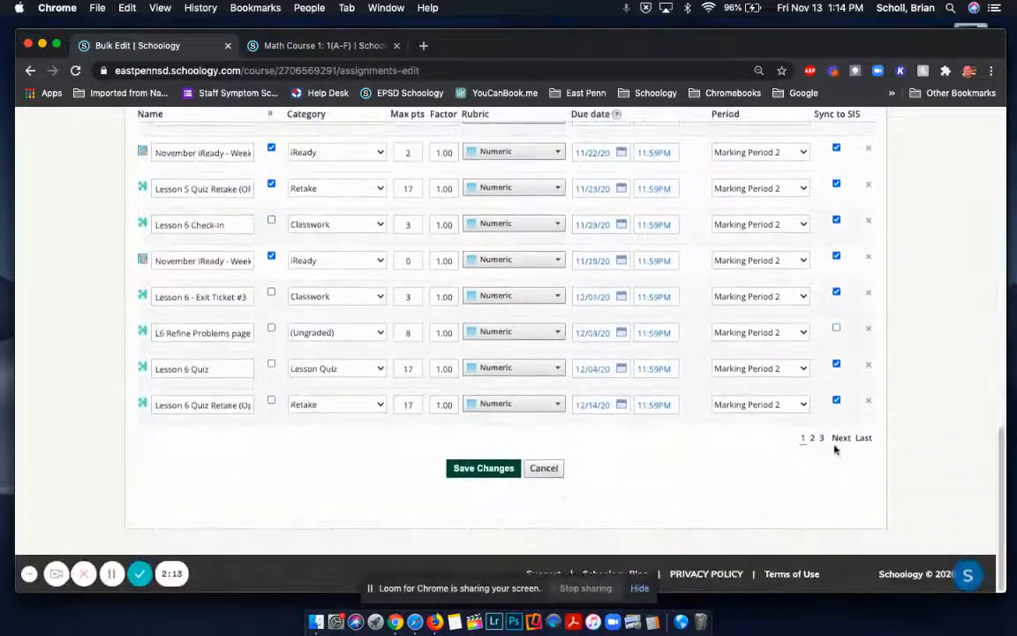
{"action": "scroll", "coordinate": [825, 437], "scroll_direction": "up", "scroll_amount": 20}
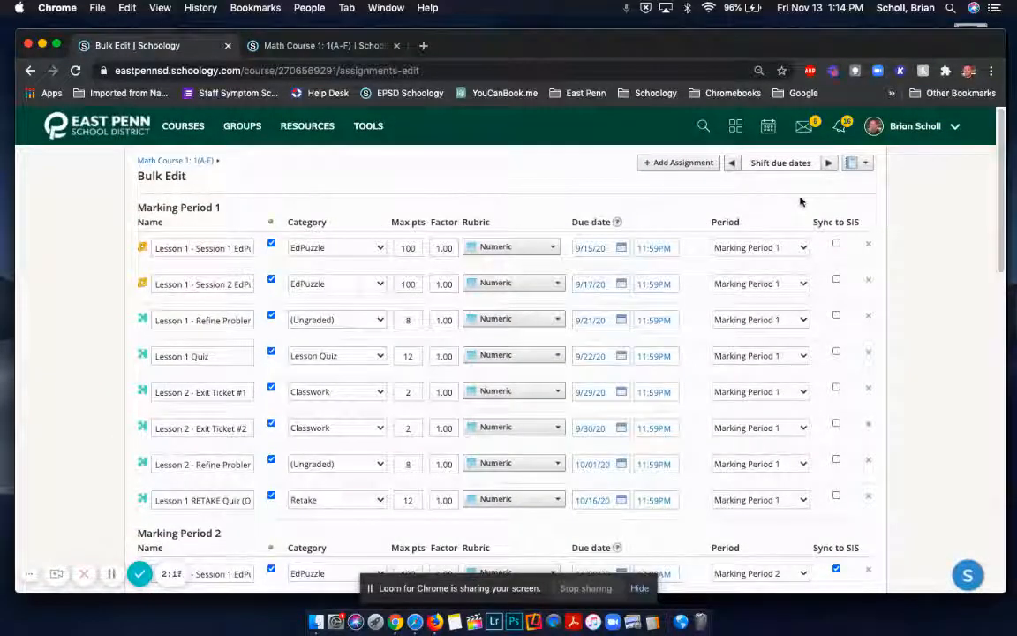
- Check which grading periods can be assigned to the first Lesson 1 - Session 1 assignment, keeping its current setting
{"action": "left_click", "coordinate": [792, 247]}
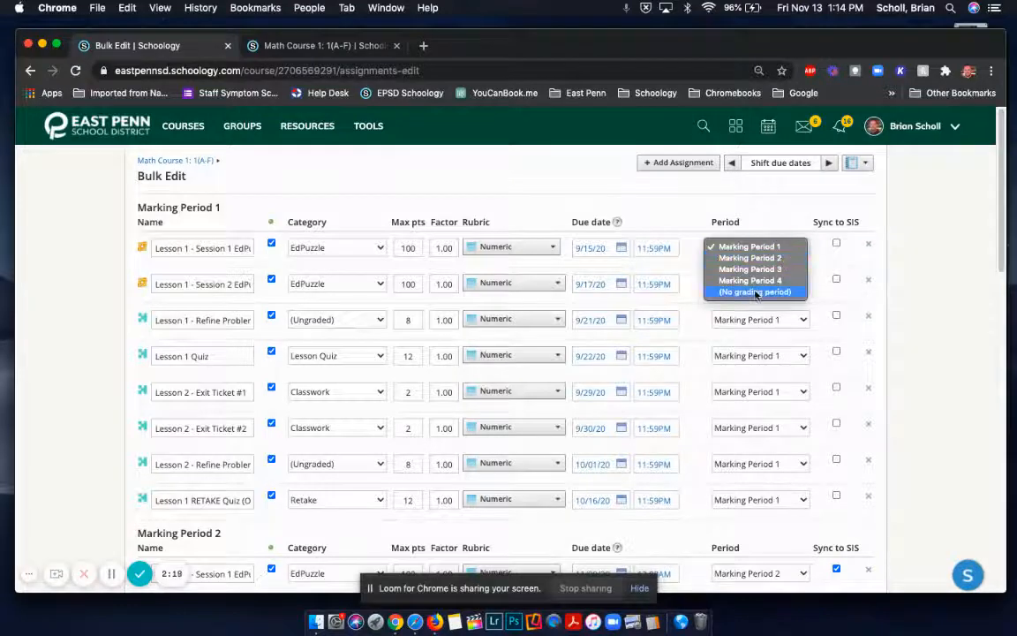
{"action": "left_click", "coordinate": [770, 208]}
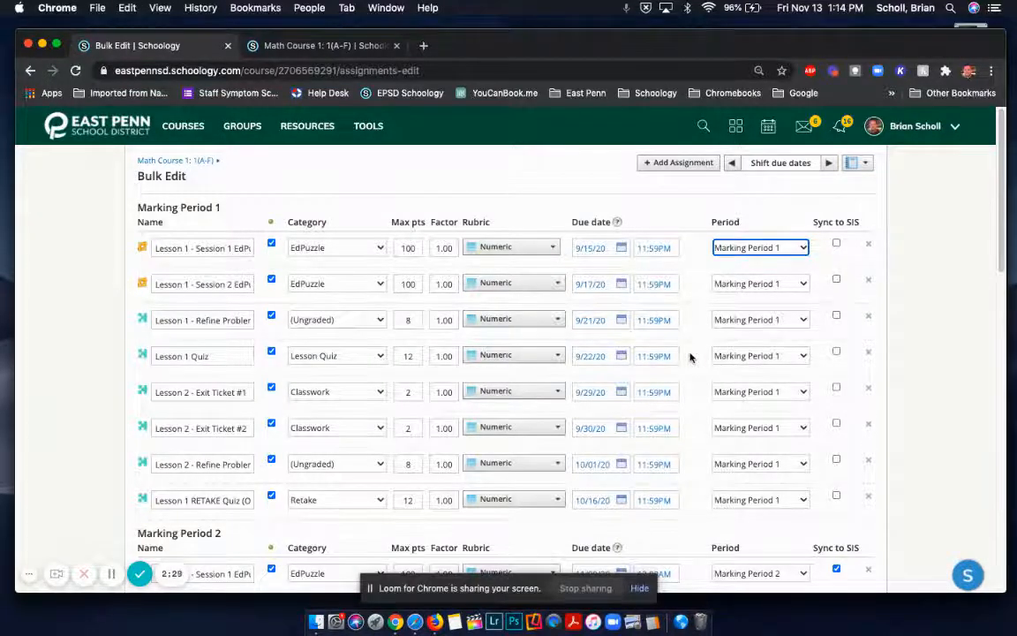
{"action": "left_click", "coordinate": [747, 248]}
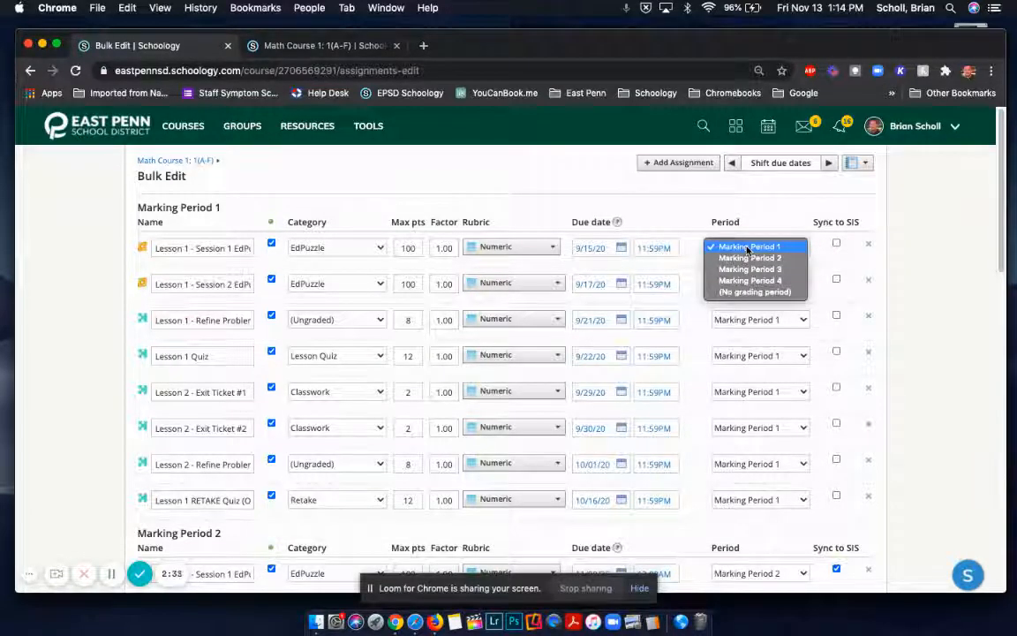
{"action": "left_click", "coordinate": [672, 207]}
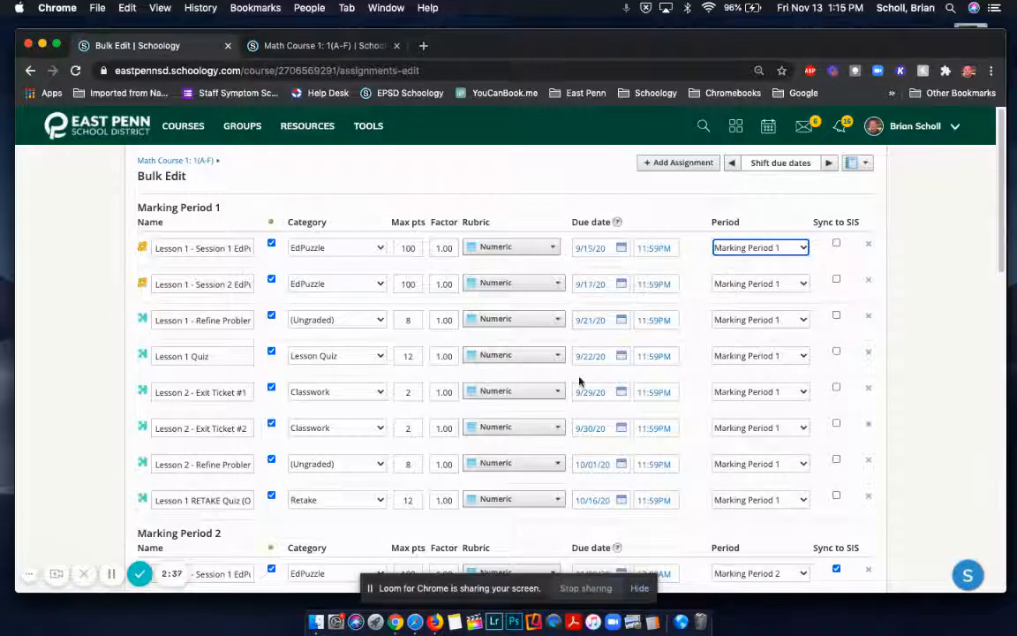
- Compare the assignments grouped under Marking Period 1 and Marking Period 2, and recheck the first assignment's Period choices
{"action": "scroll", "coordinate": [579, 381], "scroll_direction": "down", "scroll_amount": 1}
{"action": "scroll", "coordinate": [579, 382], "scroll_direction": "down", "scroll_amount": 1}
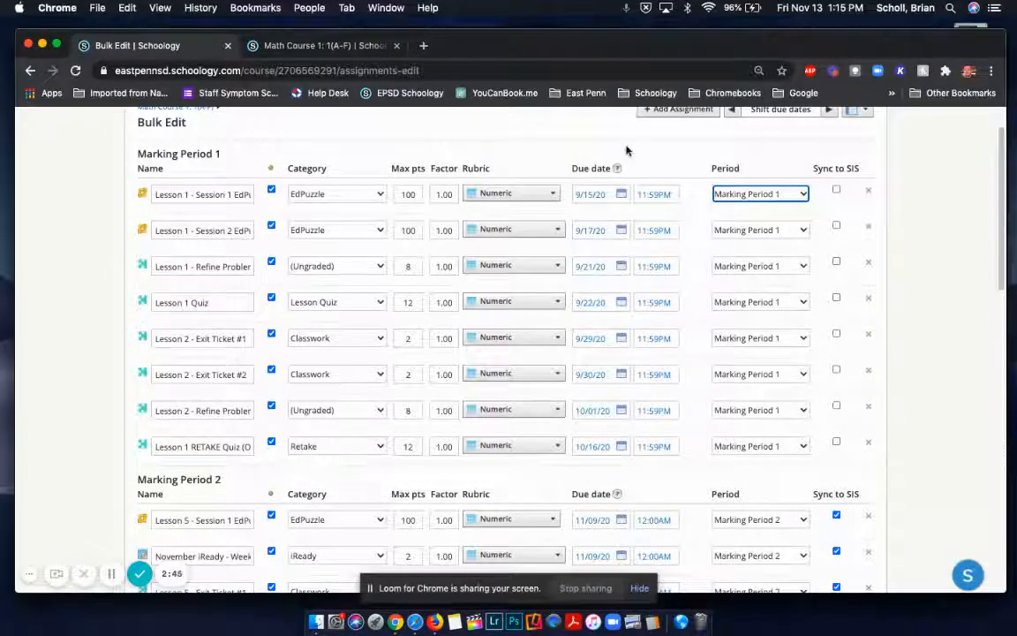
{"action": "scroll", "coordinate": [625, 154], "scroll_direction": "down", "scroll_amount": 5}
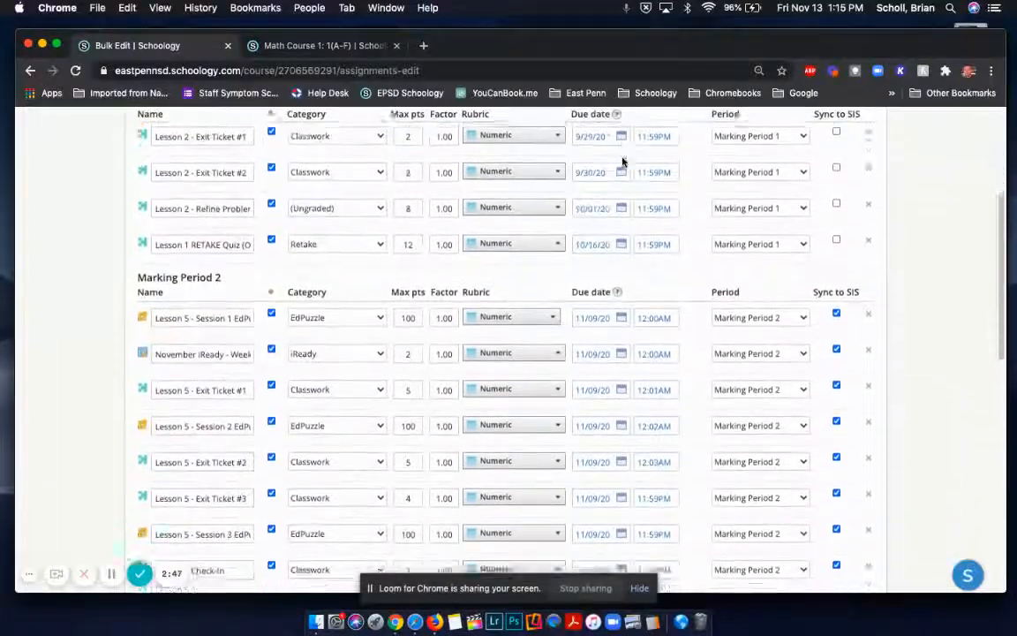
{"action": "scroll", "coordinate": [621, 161], "scroll_direction": "down", "scroll_amount": 4}
{"action": "scroll", "coordinate": [702, 256], "scroll_direction": "up", "scroll_amount": 9}
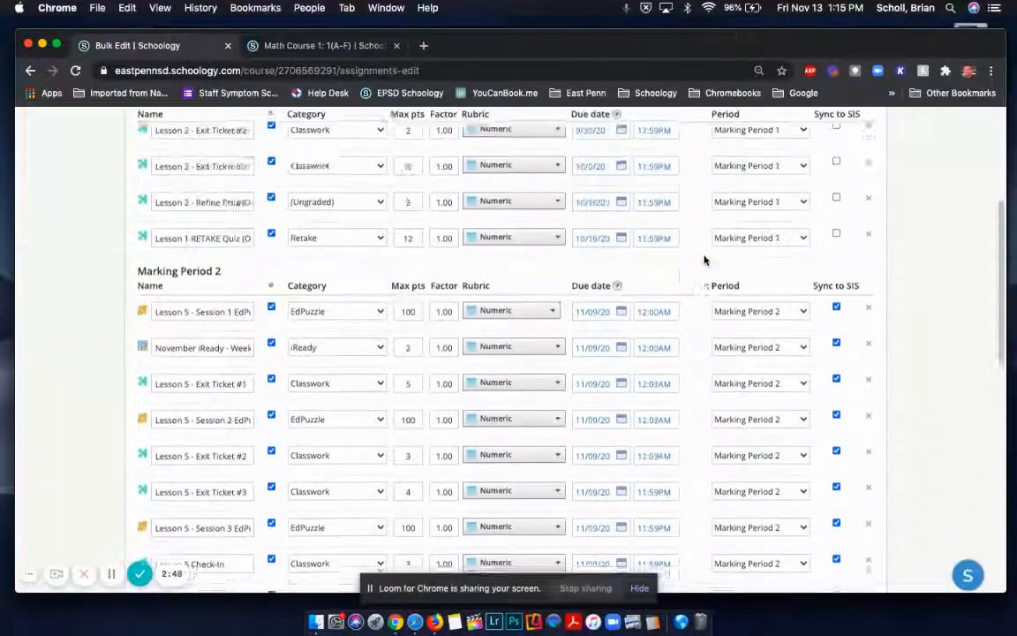
{"action": "left_click", "coordinate": [791, 196]}
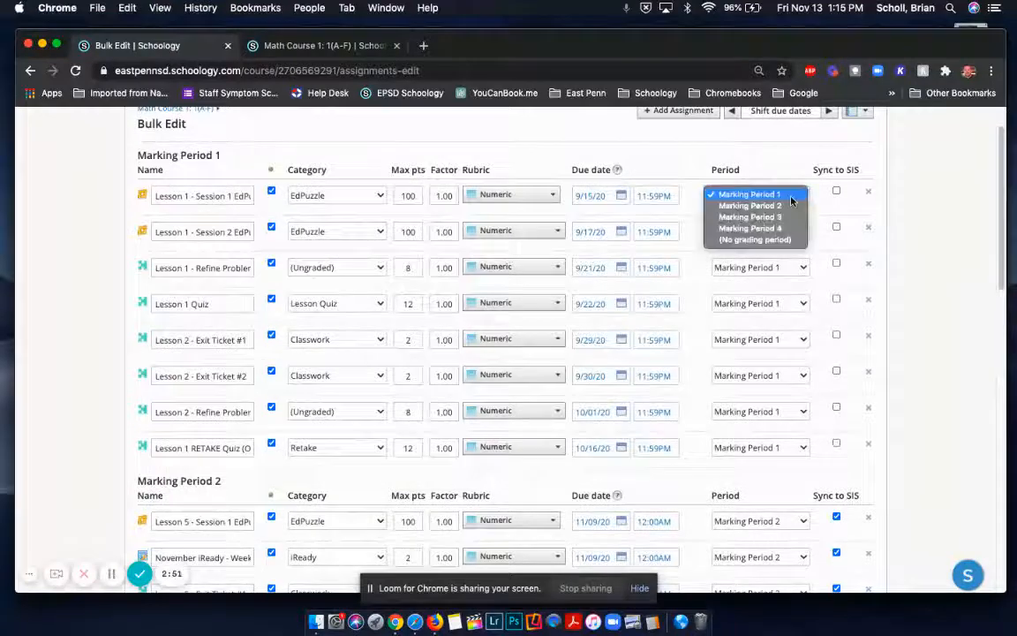
{"action": "left_click", "coordinate": [791, 196]}
{"action": "left_click", "coordinate": [803, 155]}
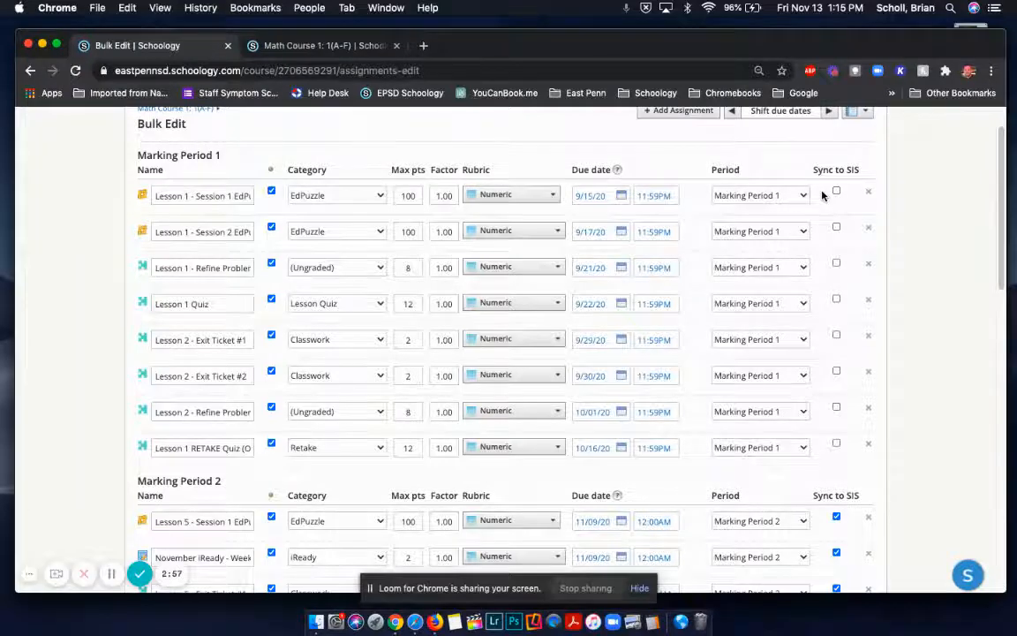
- Return to Math Course 1: 1(A-F), open its Gradebook and check the available grading period filters, keeping Marking Period 2
{"action": "scroll", "coordinate": [201, 268], "scroll_direction": "up", "scroll_amount": 2}
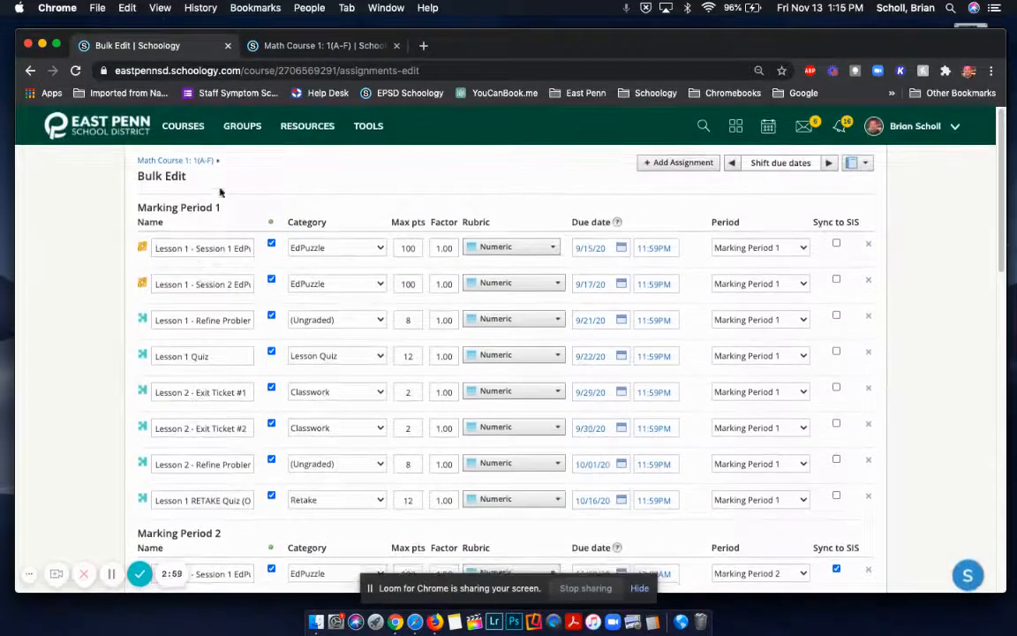
{"action": "left_click", "coordinate": [196, 163]}
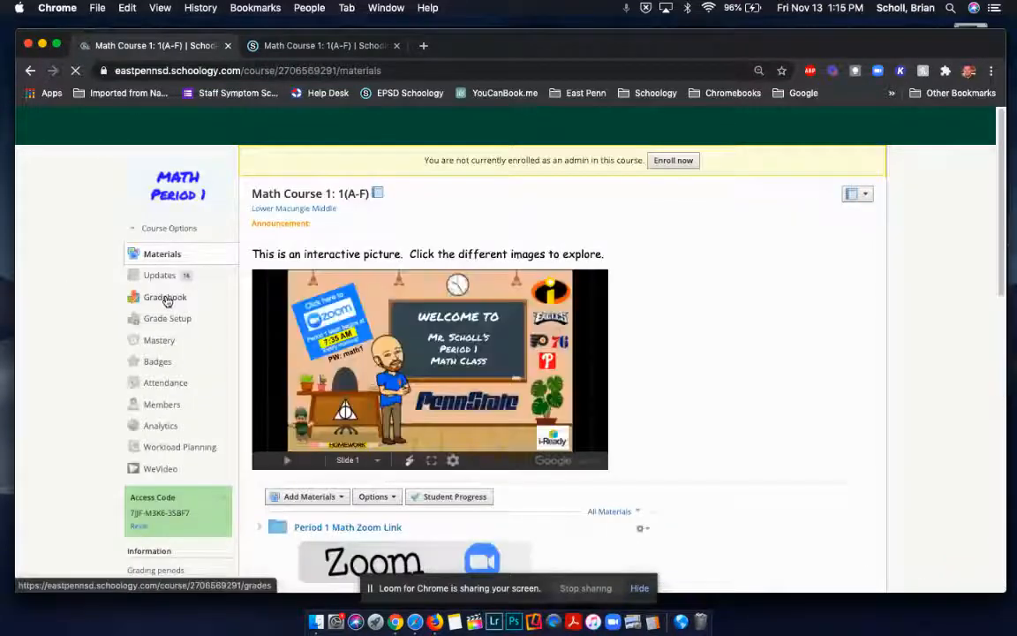
{"action": "left_click", "coordinate": [166, 298]}
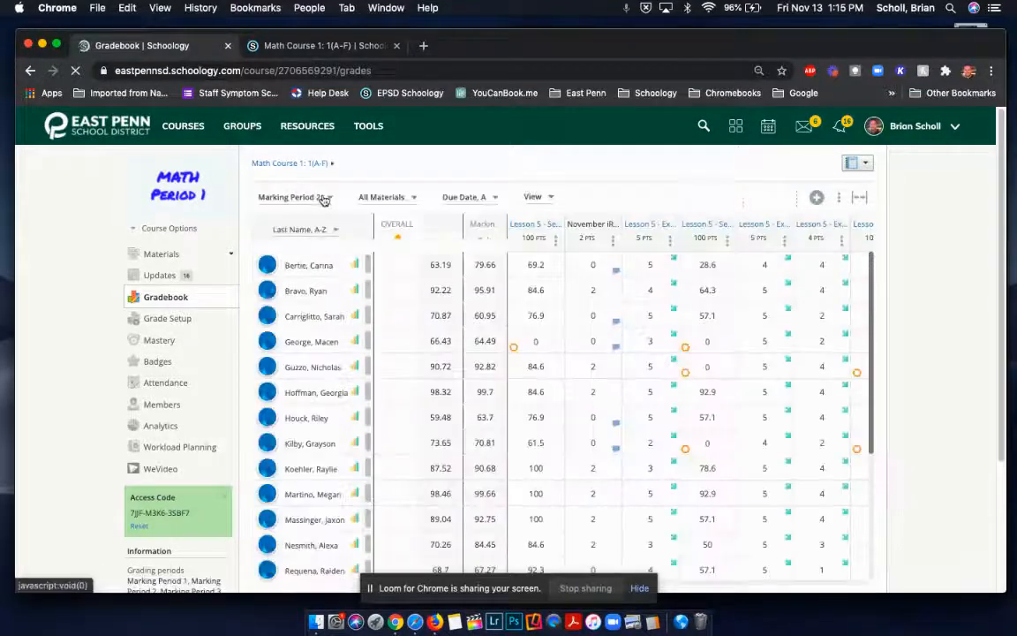
{"action": "left_click", "coordinate": [330, 199]}
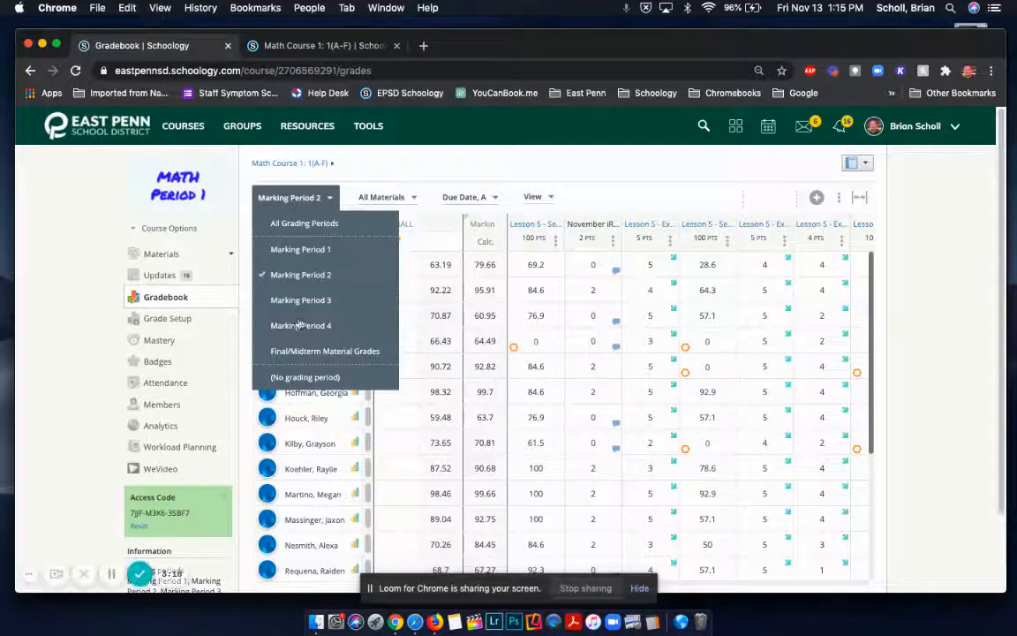
{"action": "left_click", "coordinate": [380, 165]}
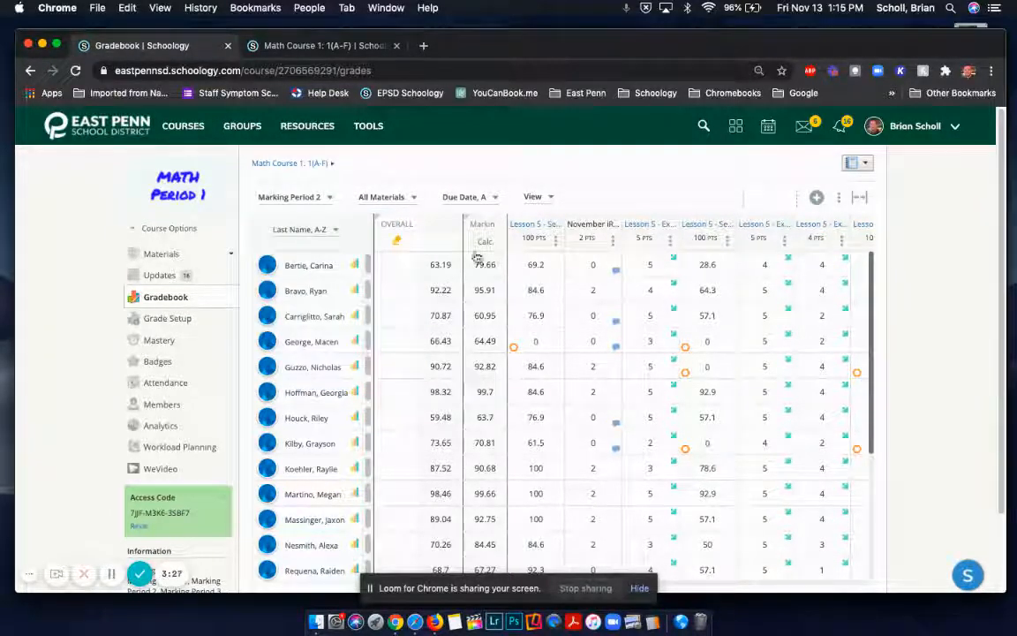
- Reopen Bulk Edit from the Gradebook and check the first Lesson 1 - Session 1 assignment's Period choices, keeping Marking Period 1
{"action": "left_click", "coordinate": [839, 197]}
{"action": "left_click", "coordinate": [840, 217]}
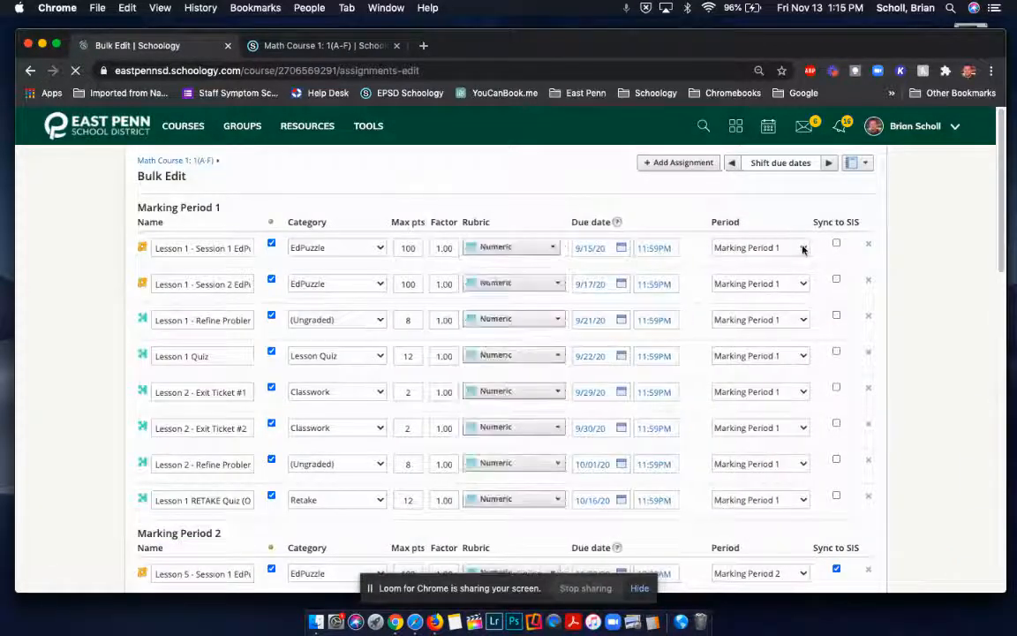
{"action": "left_click", "coordinate": [803, 248]}
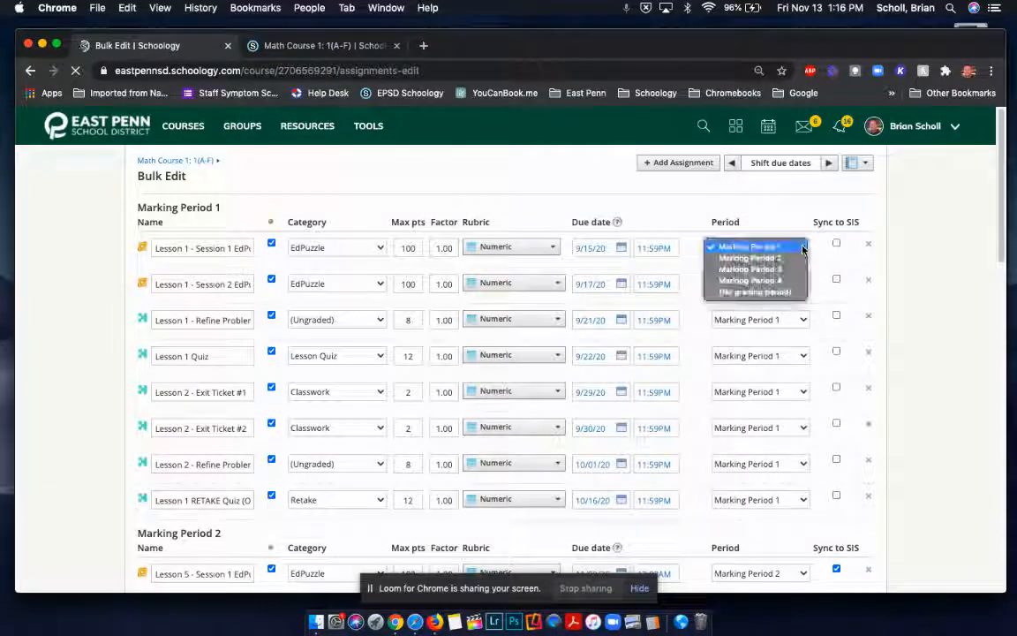
{"action": "left_click", "coordinate": [778, 247]}
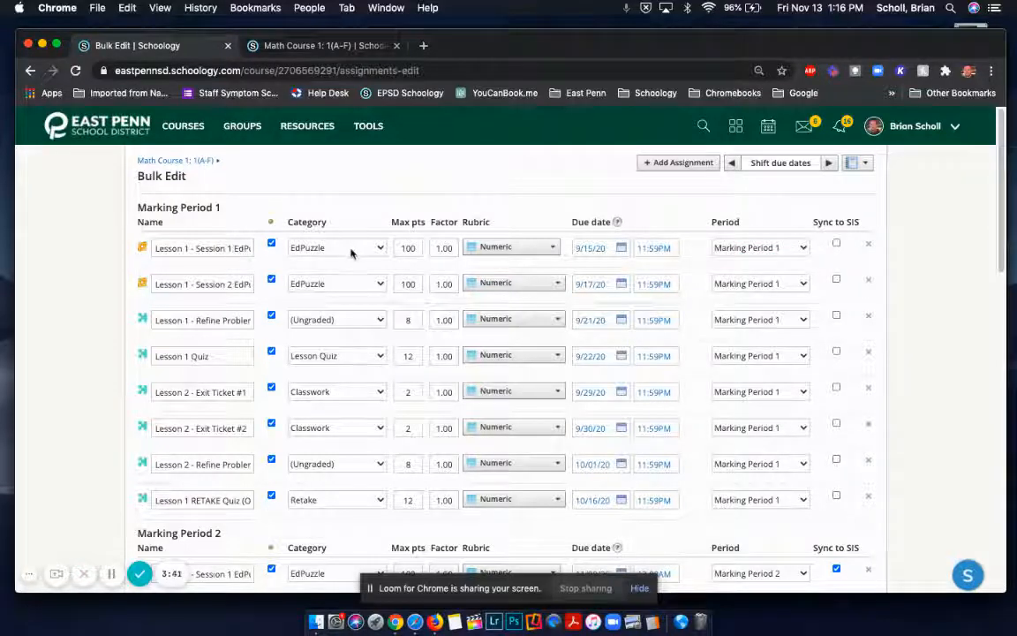
- Review the assignments under both marking periods through to the end of the first Bulk Edit page
{"action": "scroll", "coordinate": [336, 247], "scroll_direction": "down", "scroll_amount": 2}
{"action": "scroll", "coordinate": [349, 256], "scroll_direction": "down", "scroll_amount": 1}
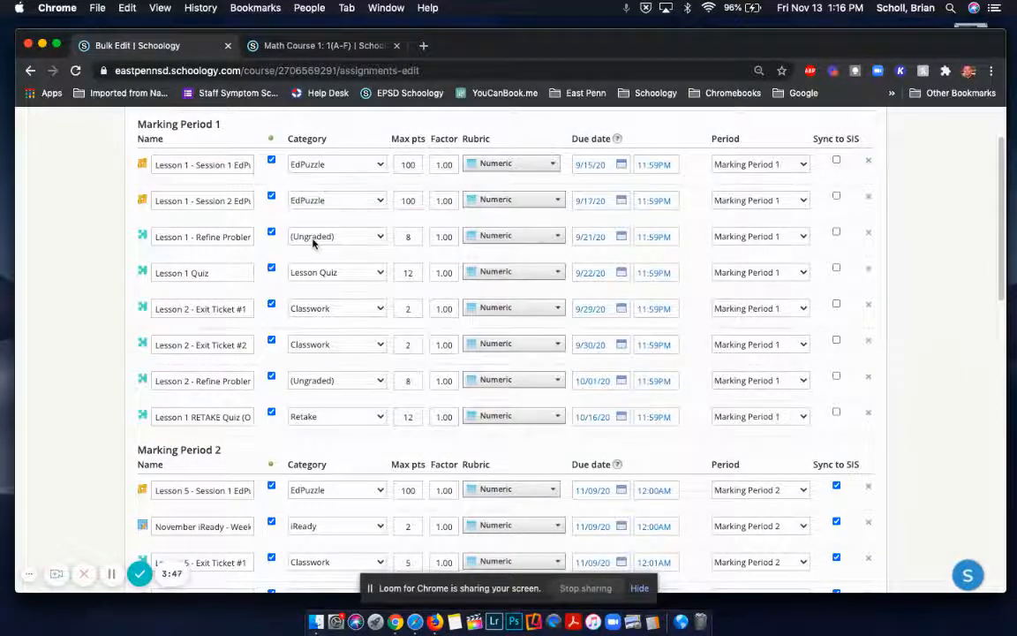
{"action": "scroll", "coordinate": [312, 243], "scroll_direction": "down", "scroll_amount": 15}
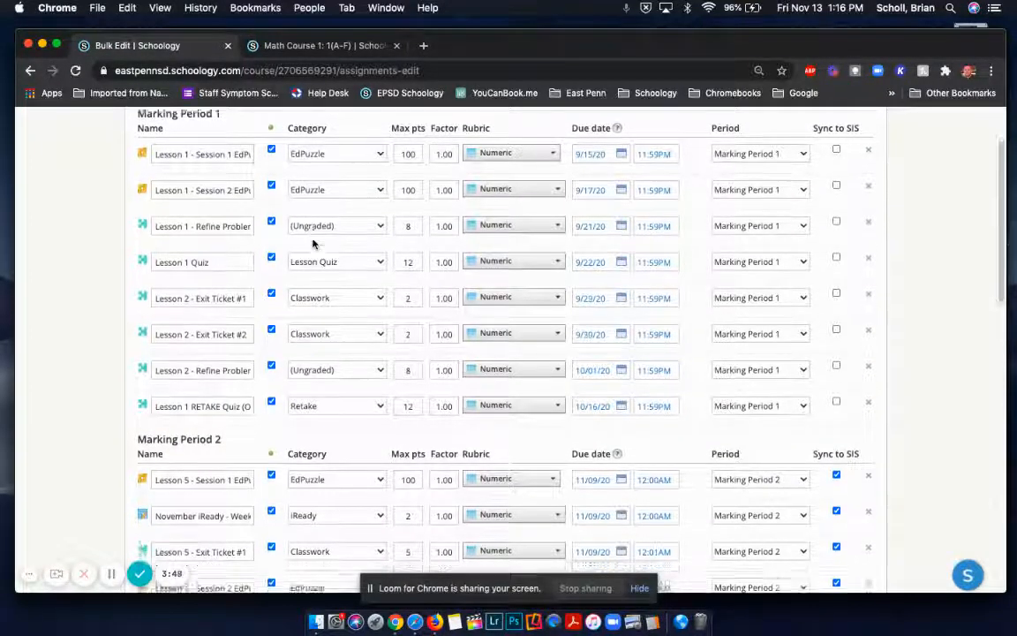
{"action": "scroll", "coordinate": [313, 243], "scroll_direction": "down", "scroll_amount": 2}
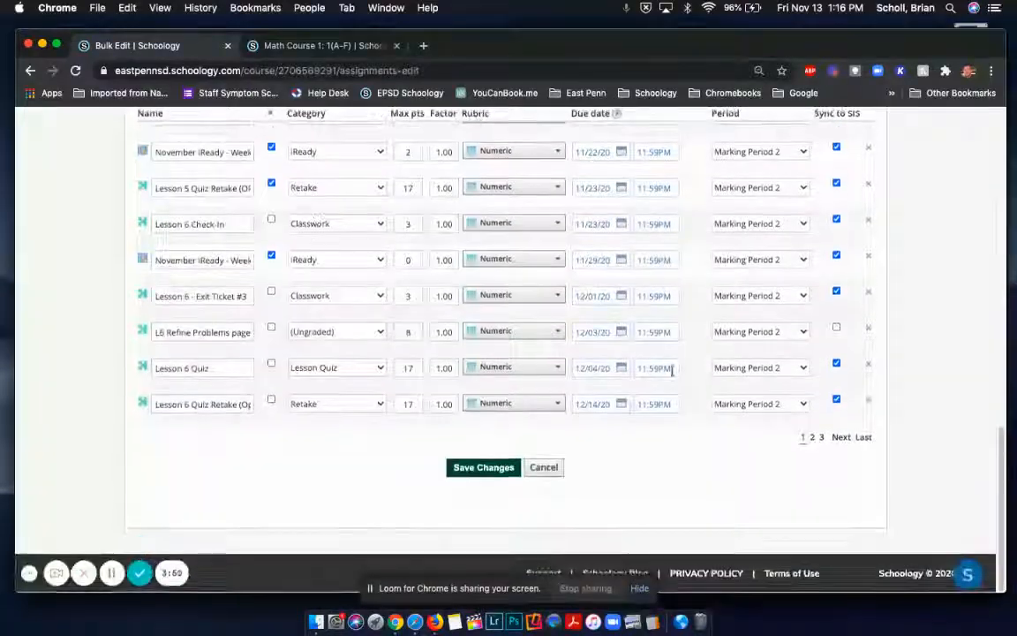